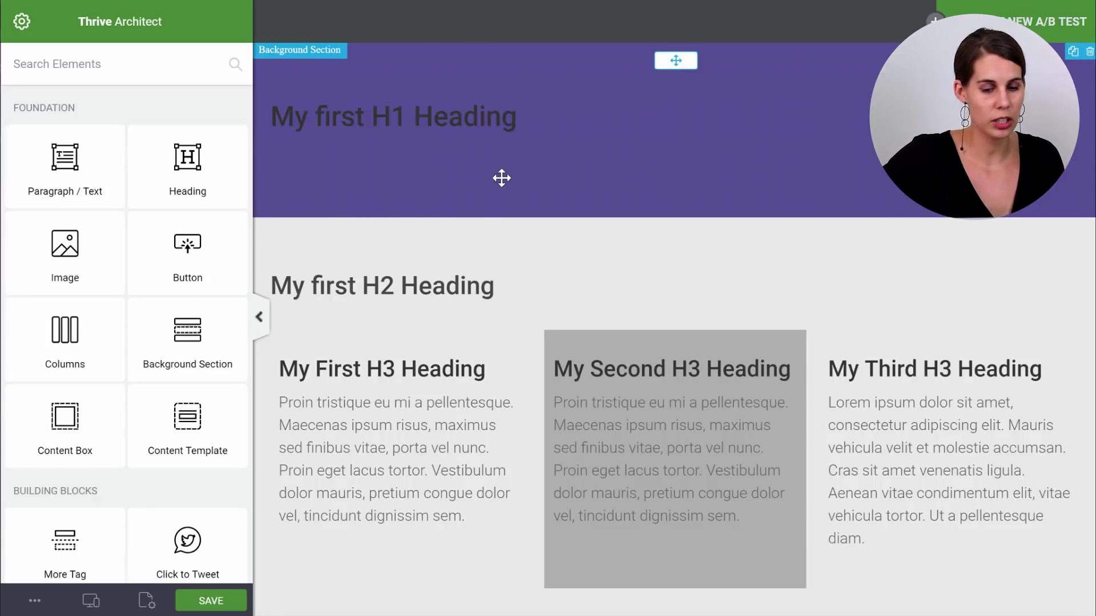
Step: Review the whole page, then select 'My first H1 Heading' to see its Roboto font settings
scroll(478, 120, "down", 3)
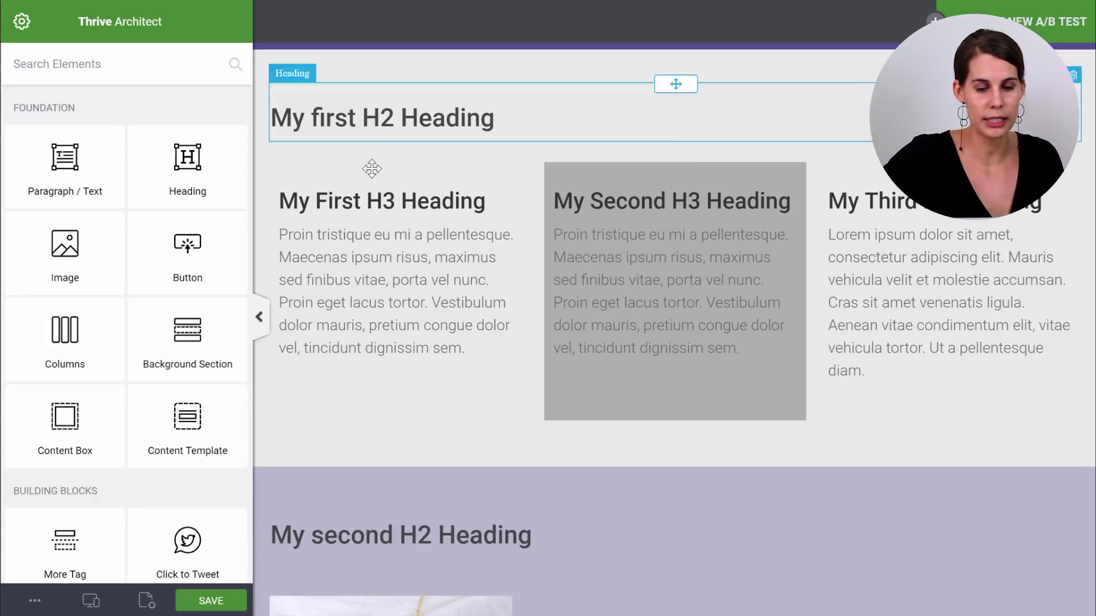
scroll(558, 224, "down", 15)
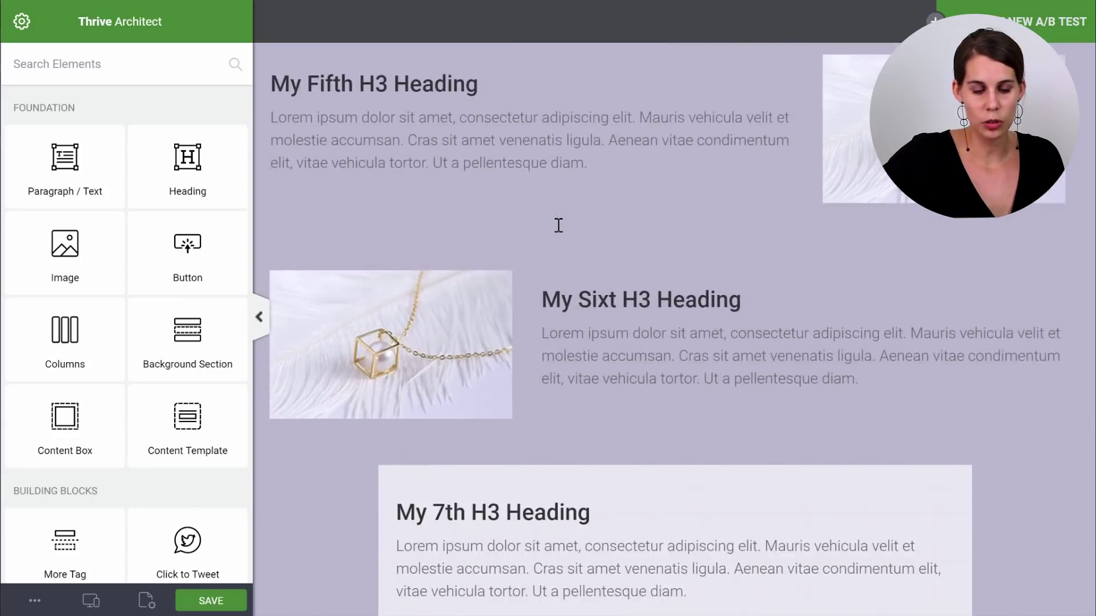
scroll(612, 246, "up", 15)
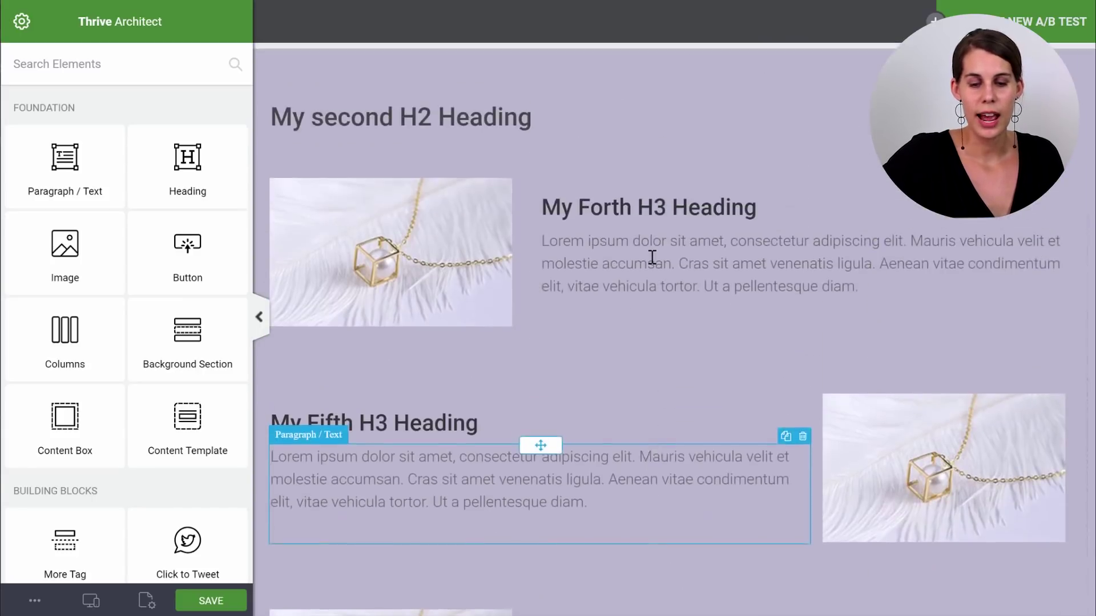
scroll(652, 257, "up", 5)
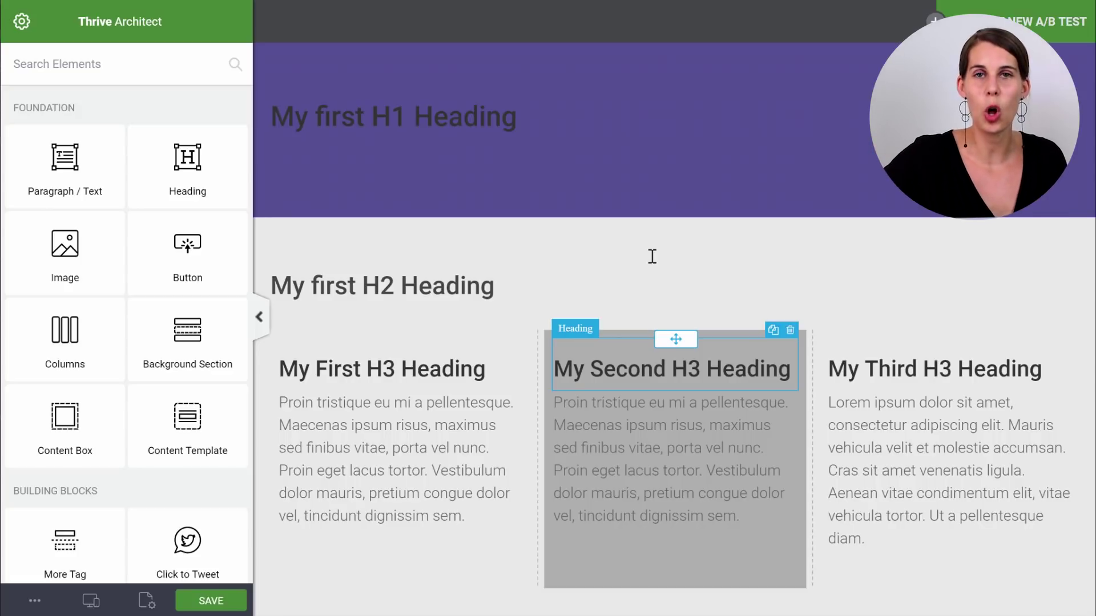
left_click(463, 117)
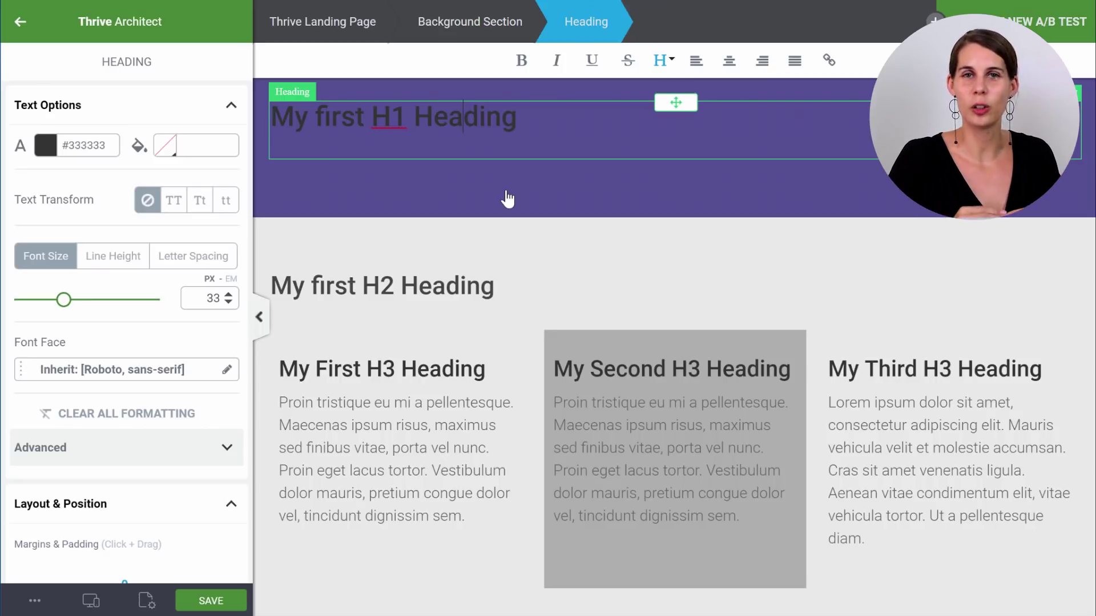
Step: Open Landing Page Settings from Template Setup and edit the page texts for H1–H6 and paragraphs
left_click(446, 123)
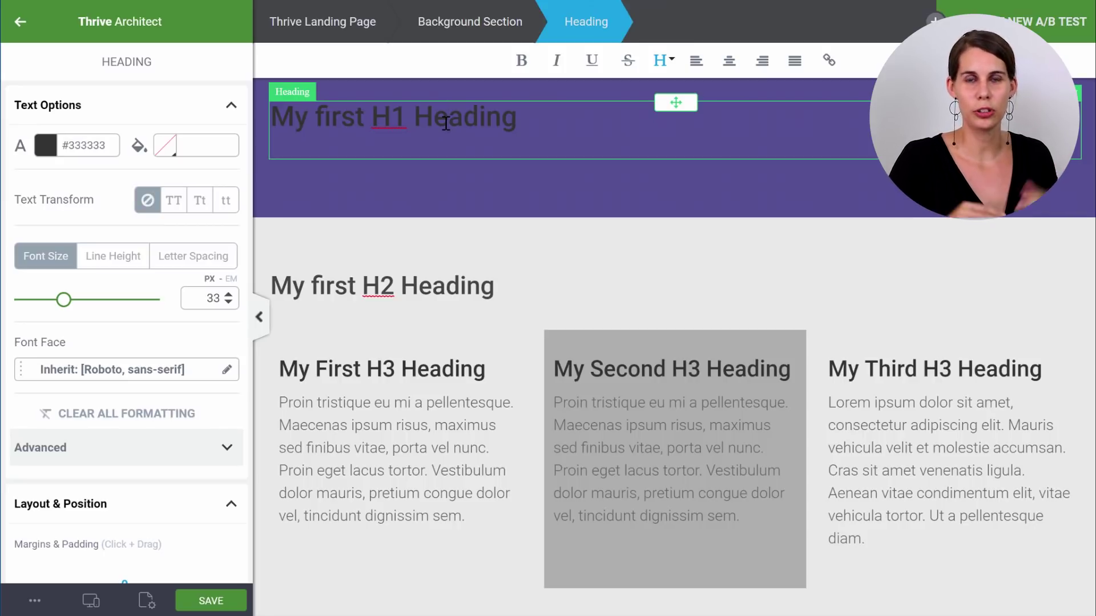
left_click(146, 600)
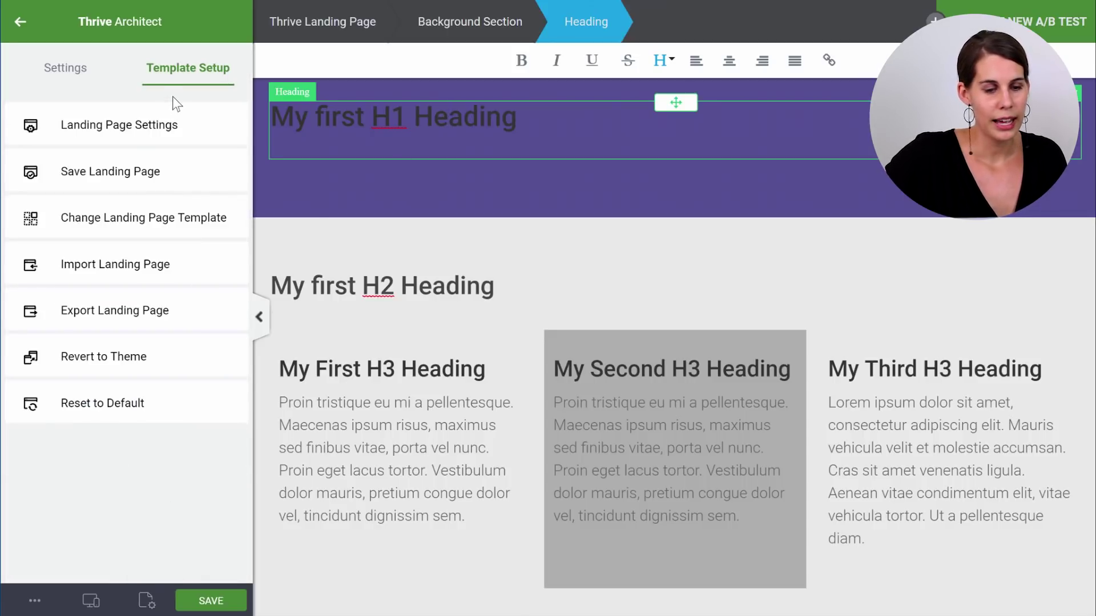
left_click(145, 135)
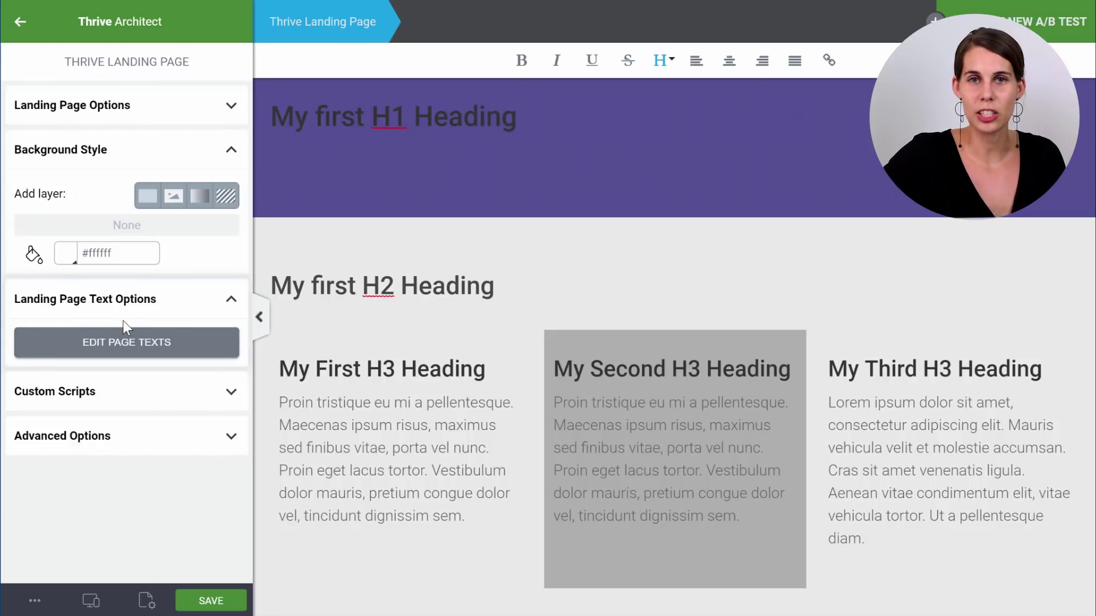
left_click(150, 347)
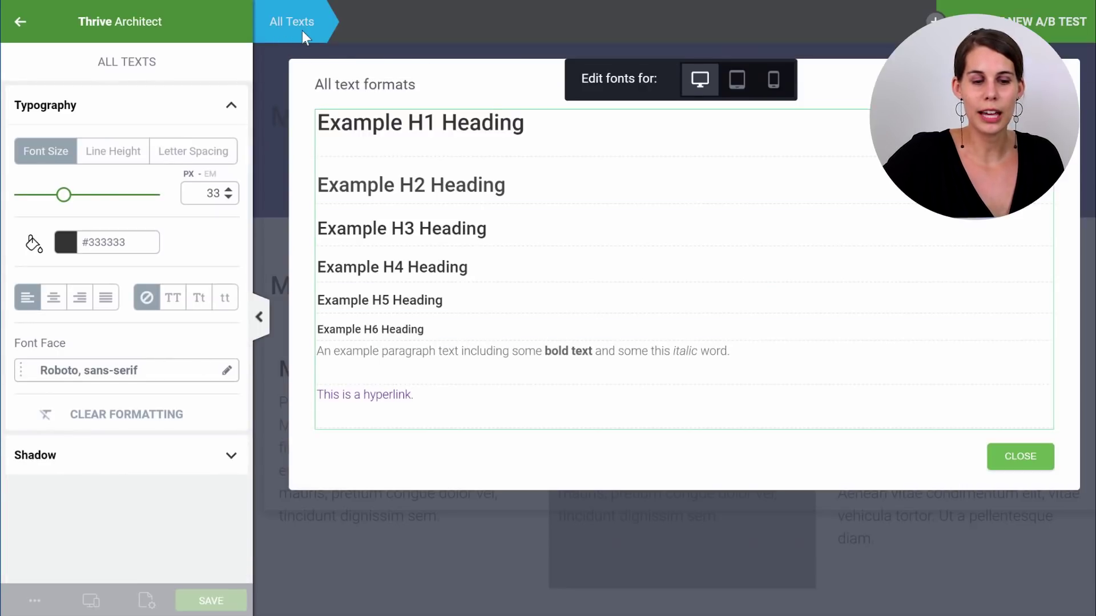
Step: Select the Example H1 Heading format (33 px, #333333, Roboto) for editing
left_click(403, 131)
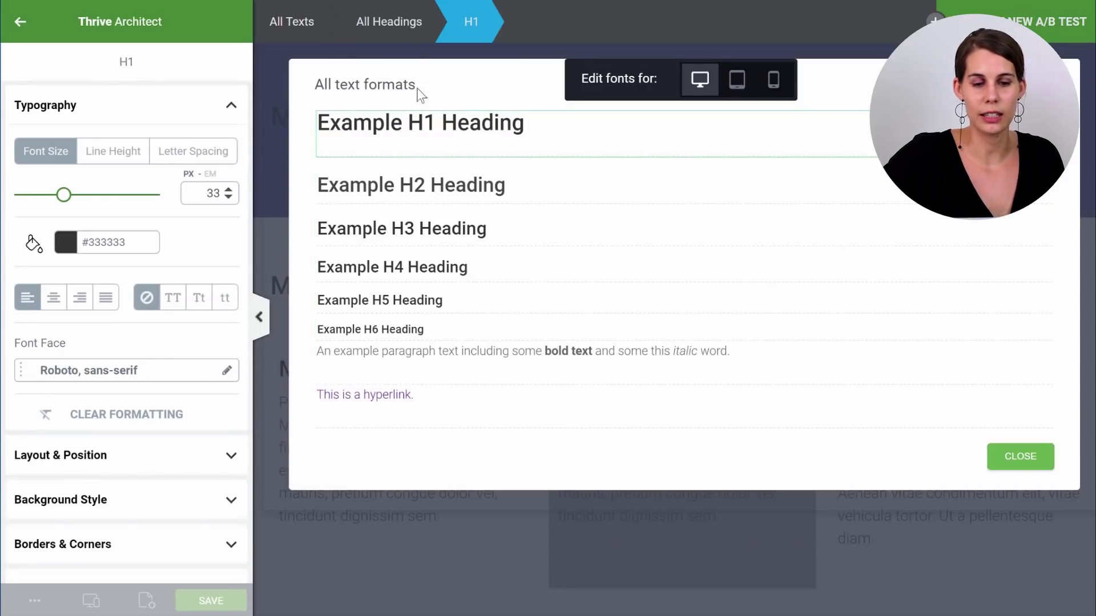
left_click(397, 41)
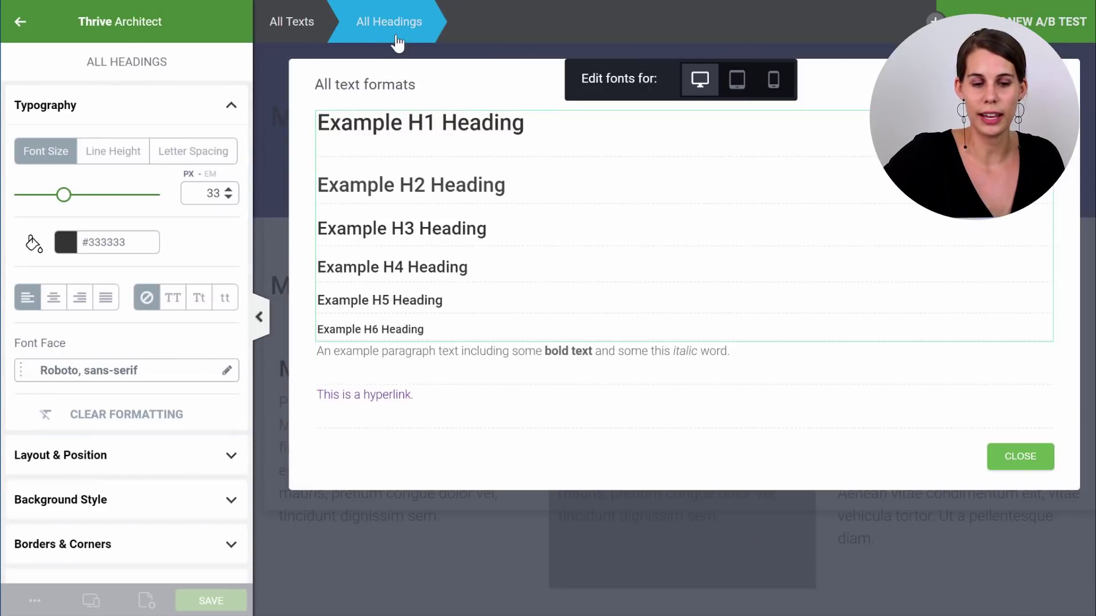
left_click(420, 122)
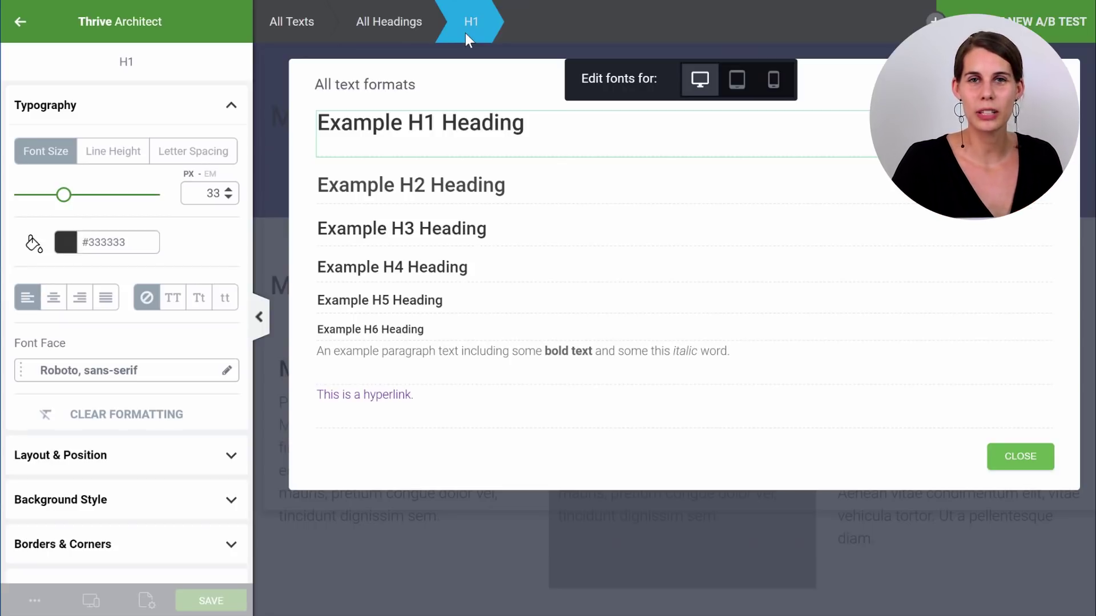
Step: Set the H1 format's font face to the Google Font Alex Brush
left_click(140, 370)
left_click(103, 405)
left_click(102, 426)
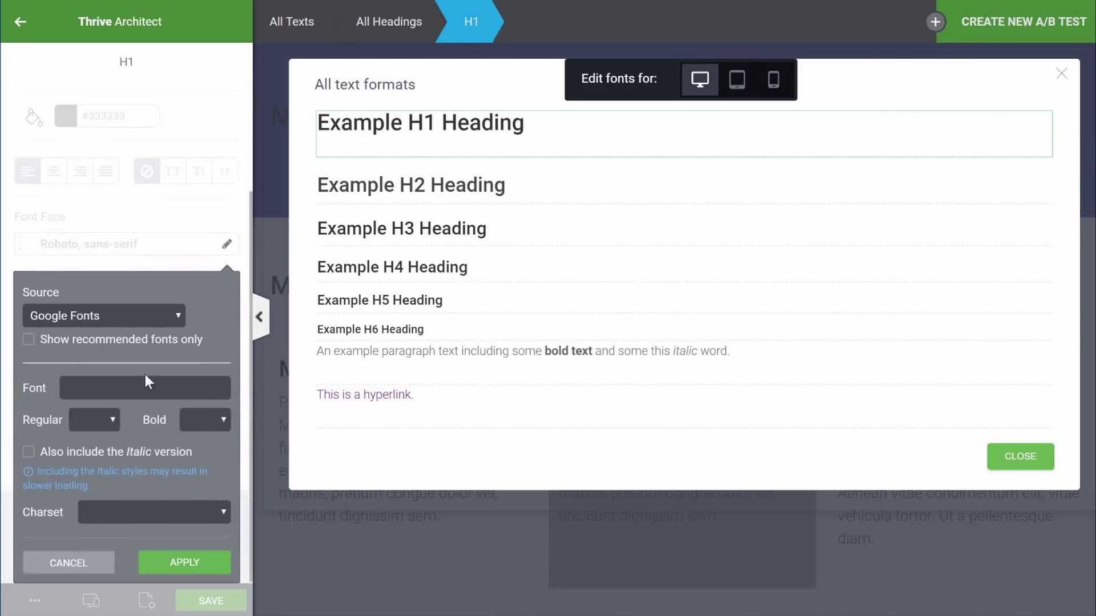
left_click(145, 388)
type("ale")
left_click(114, 520)
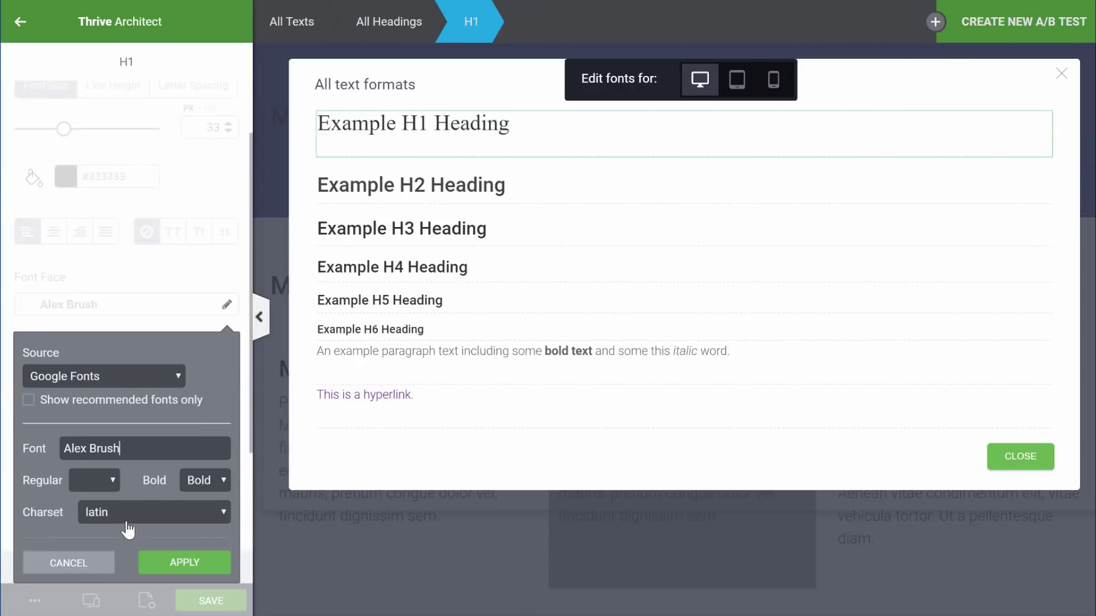
left_click(166, 552)
Step: Set the H2 format's font face to the Google Font Alex Brush
left_click(411, 185)
left_click(140, 369)
left_click(103, 406)
left_click(103, 430)
left_click(145, 449)
type("alex")
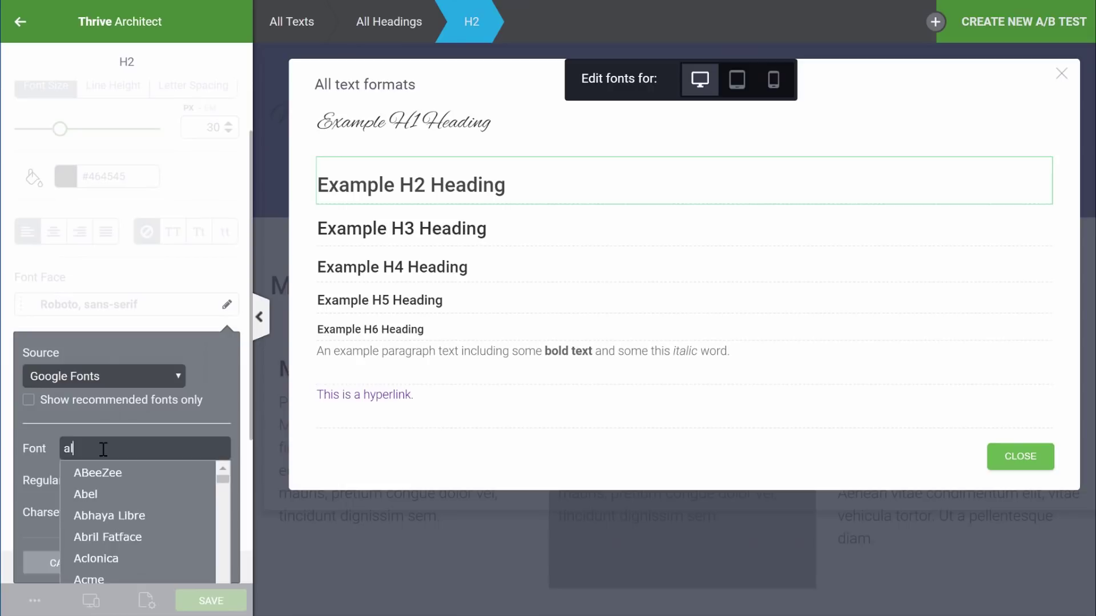
left_click(102, 473)
left_click(184, 562)
Step: Set the H3 format to Josefin Sans with regular weight 400 and bold weight 600
left_click(402, 228)
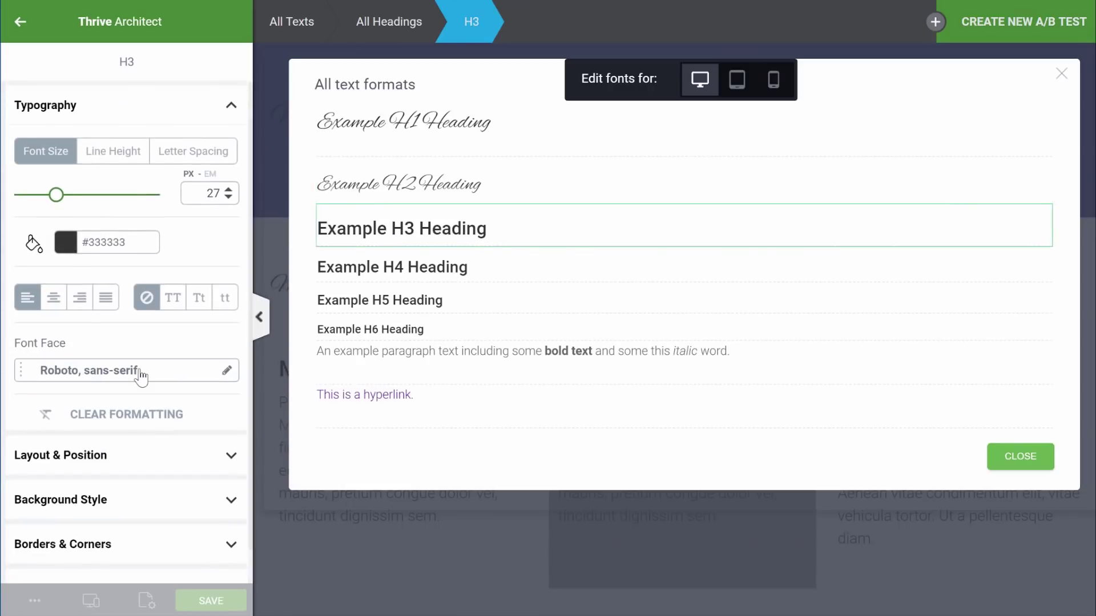
left_click(141, 372)
left_click(129, 406)
left_click(103, 430)
left_click(145, 449)
type("jose")
left_click(97, 541)
left_click(94, 480)
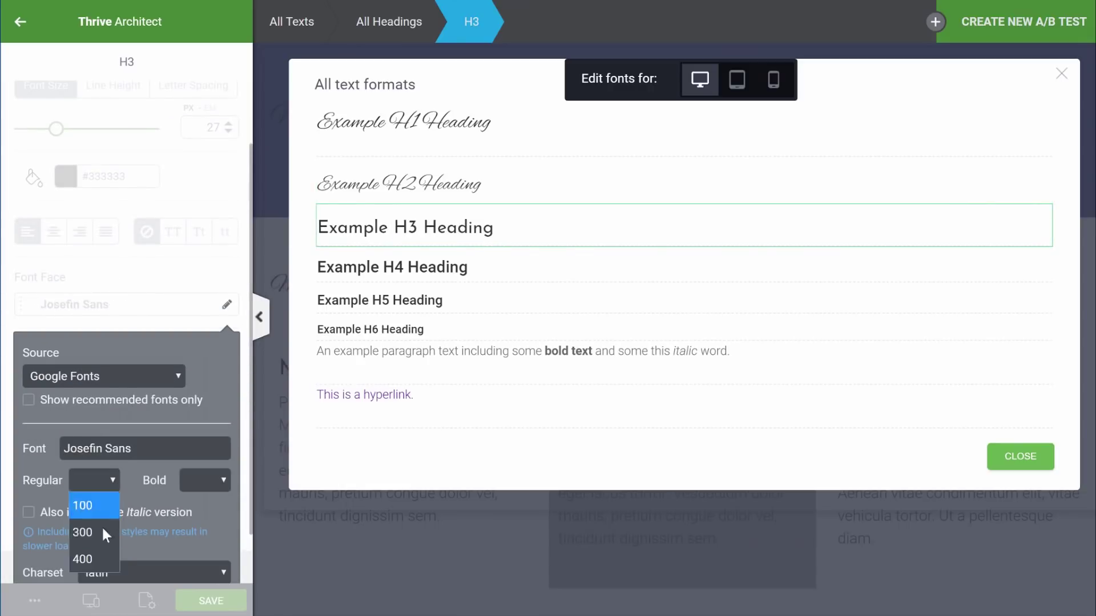
left_click(85, 557)
left_click(205, 480)
left_click(207, 509)
left_click(171, 560)
left_click(403, 128)
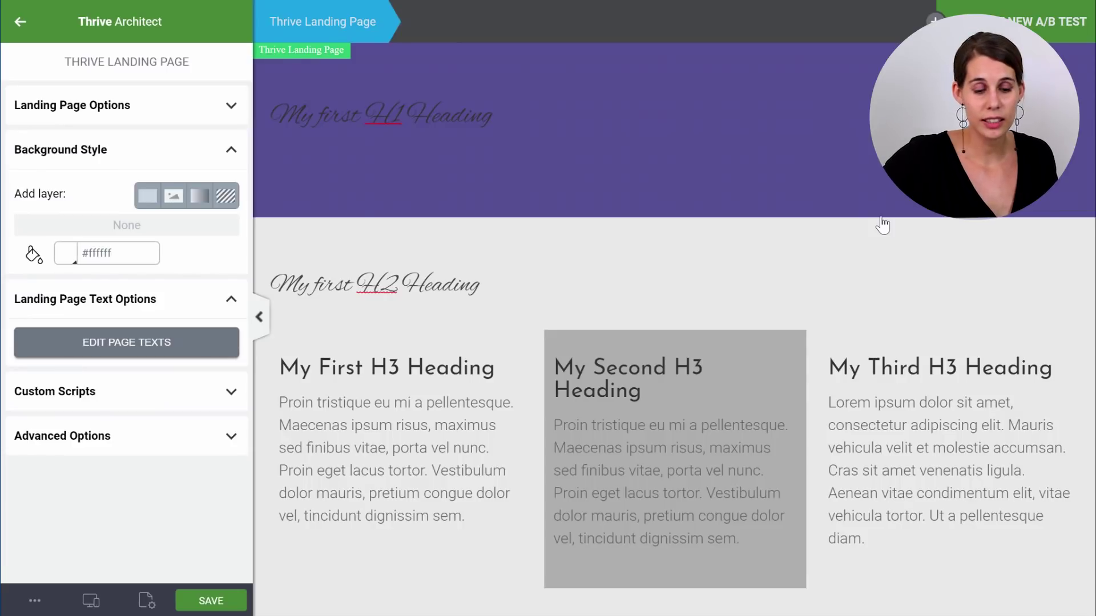
Step: Check the Alex Brush and Josefin Sans headings across the page, then select the purple hero section
scroll(882, 224, "down", 10)
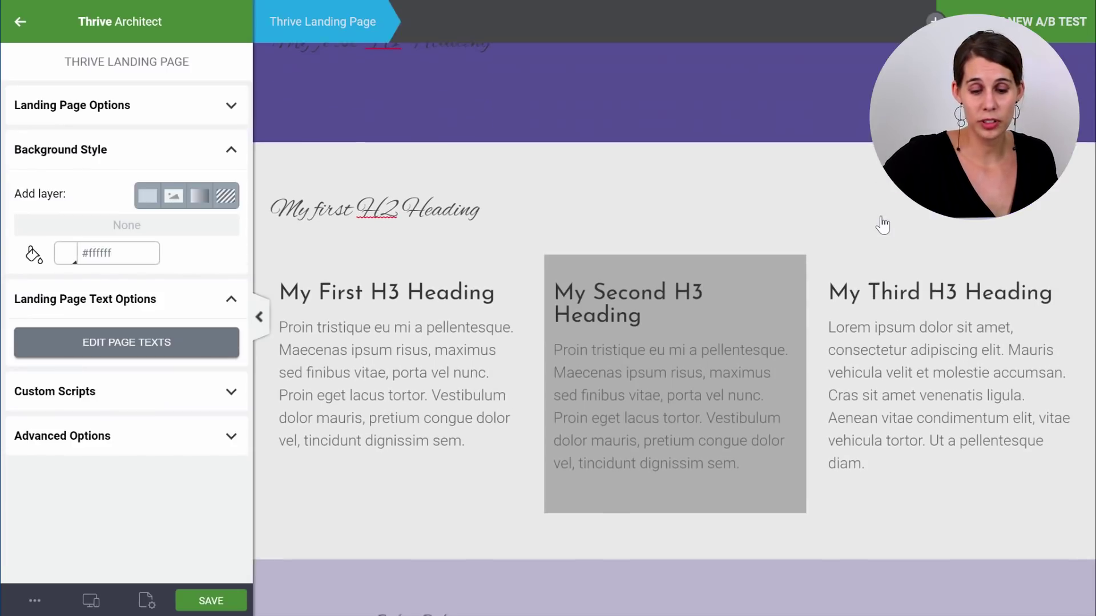
scroll(882, 217, "down", 9)
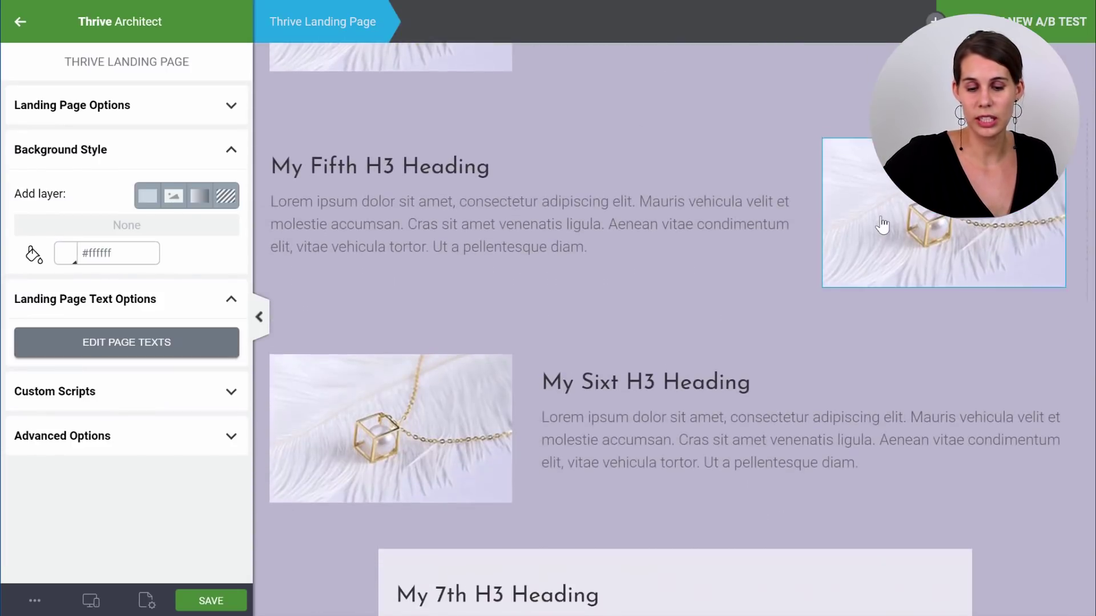
scroll(882, 217, "up", 6)
scroll(881, 224, "up", 12)
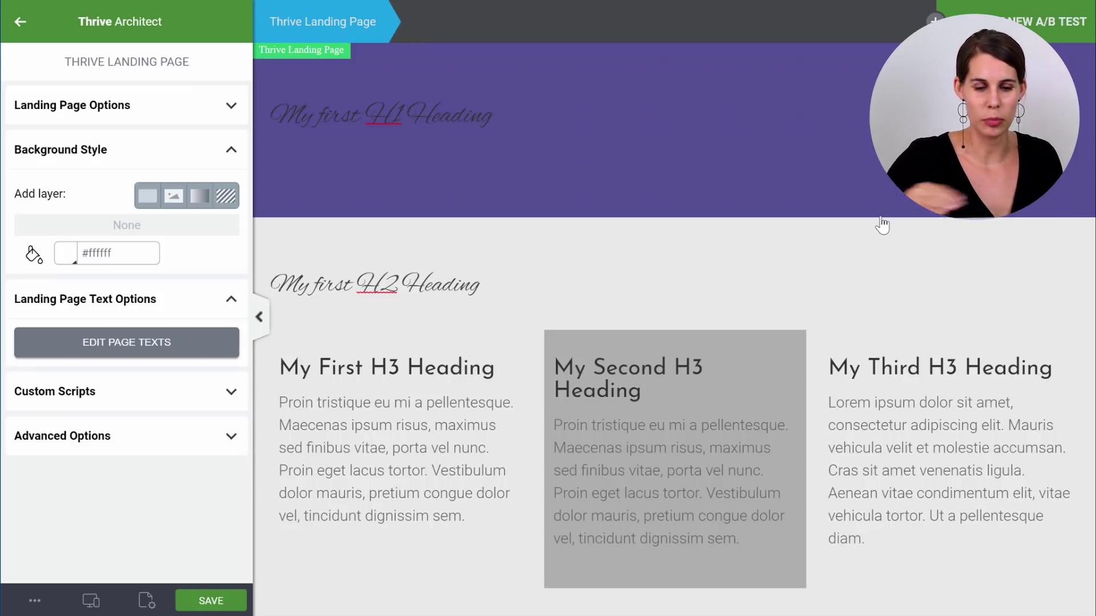
left_click(549, 65)
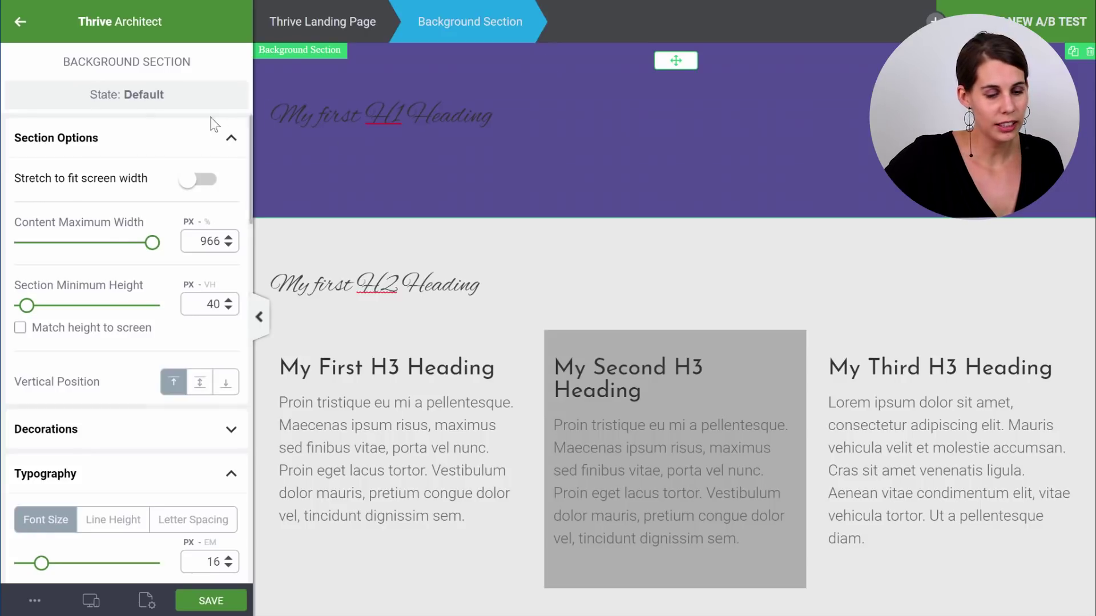
Step: Make the hero H1 text white (#ffffff) and add a text paragraph below it
scroll(128, 378, "down", 3)
left_click(56, 443)
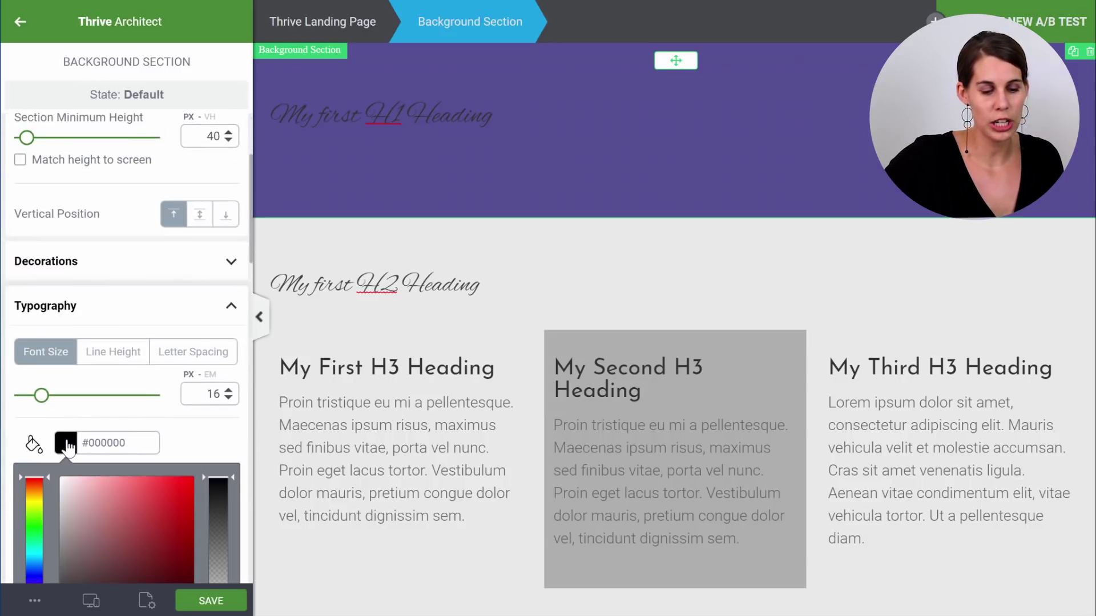
left_click(35, 367)
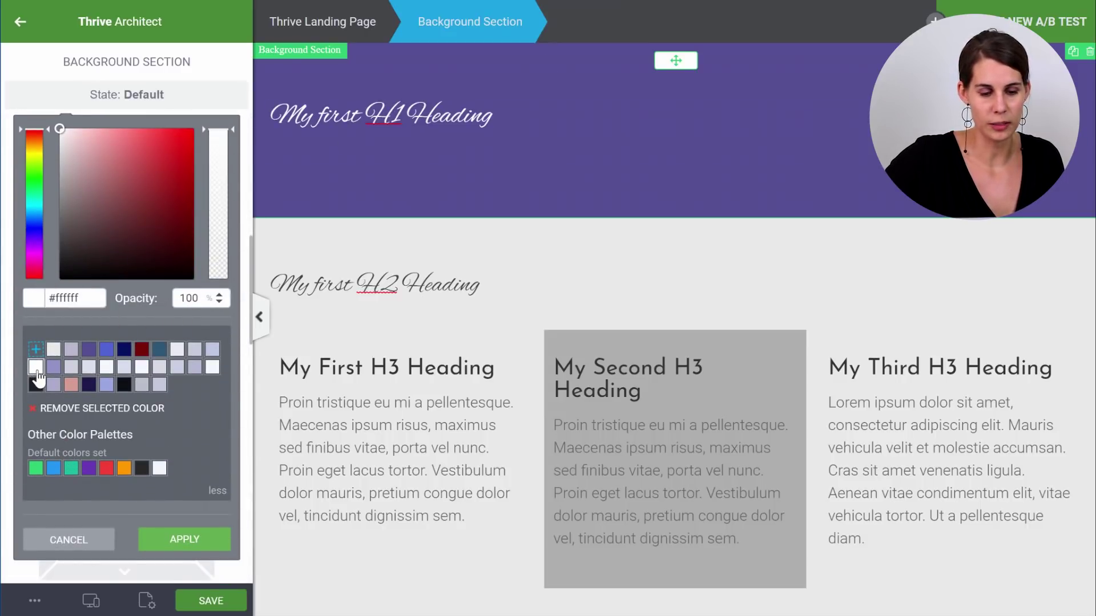
key("Escape")
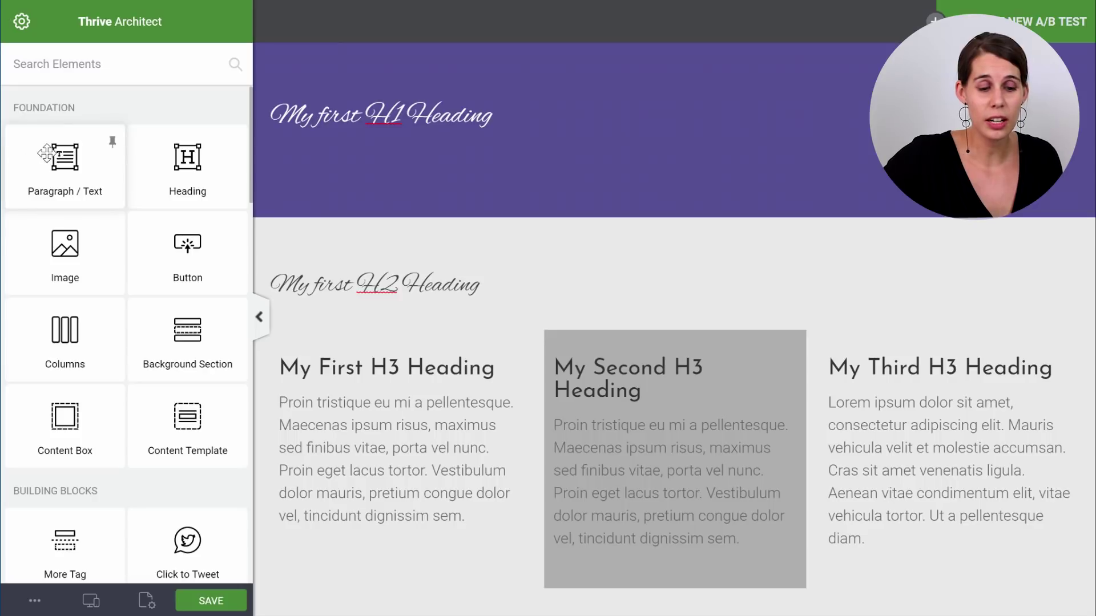
left_click_drag(48, 154, 472, 153)
left_click(451, 113)
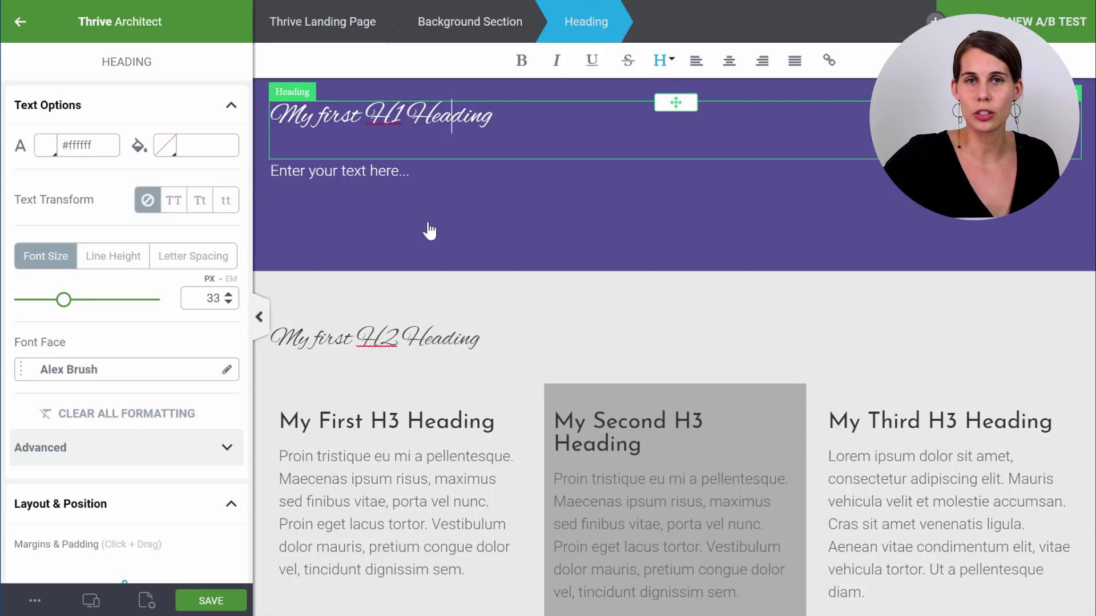
Step: Select the grey background section holding the first H2 and three H3 columns
scroll(431, 228, "down", 3)
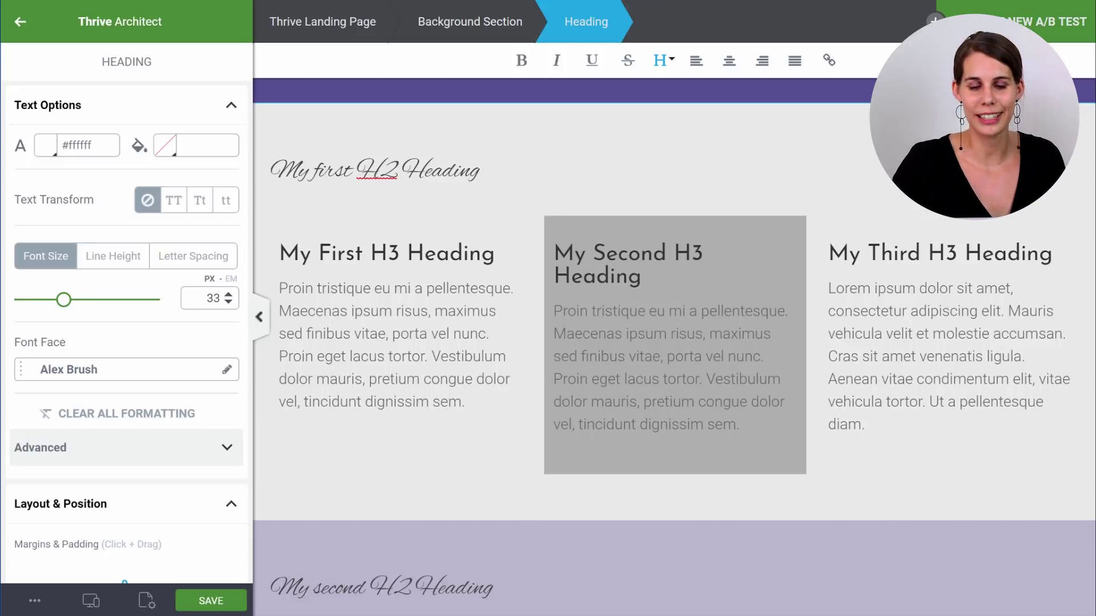
left_click(469, 22)
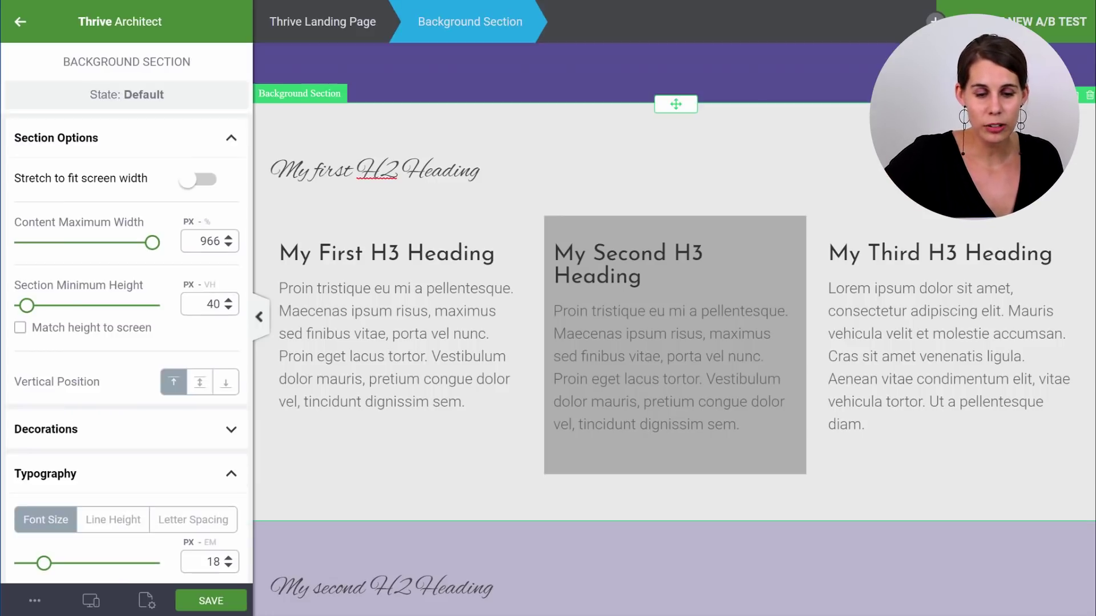
Step: Center-align the typography of the whole grey section with the first H2 and H3 columns
left_click(386, 174)
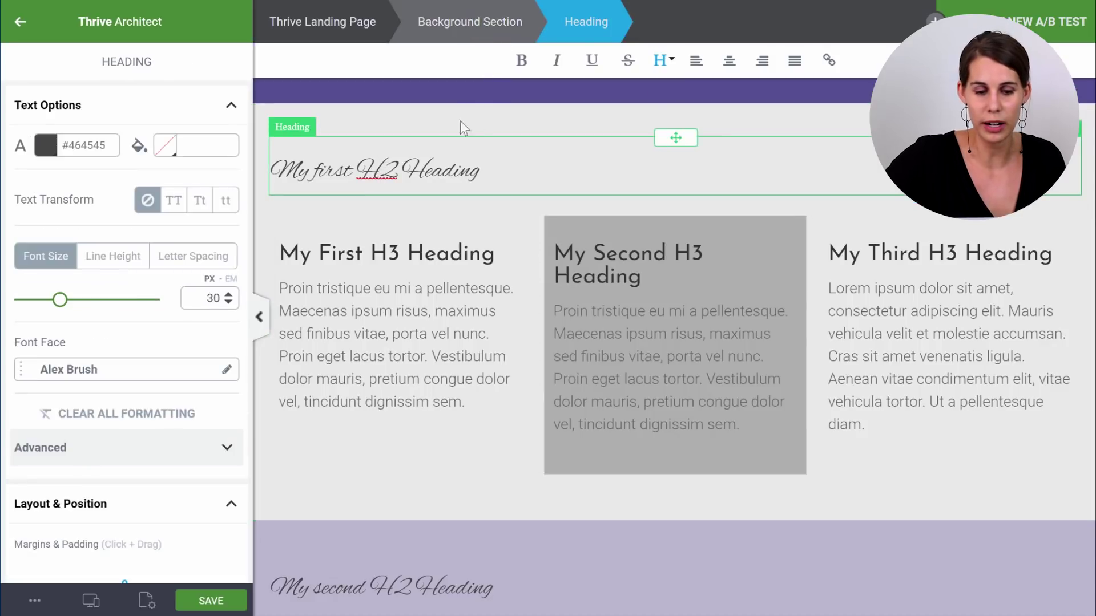
left_click(441, 218)
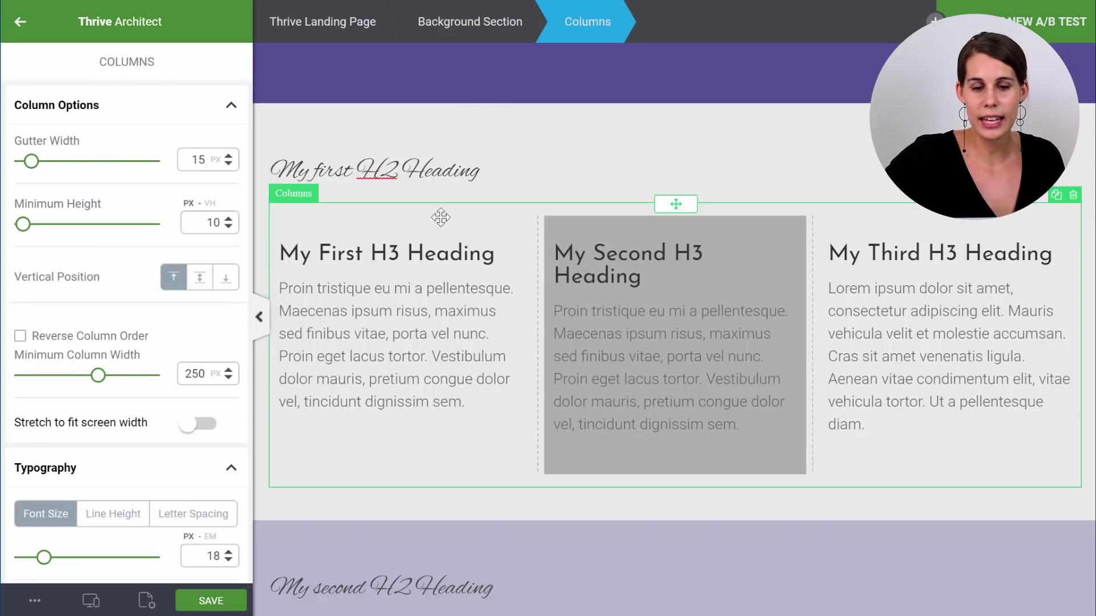
left_click(589, 257)
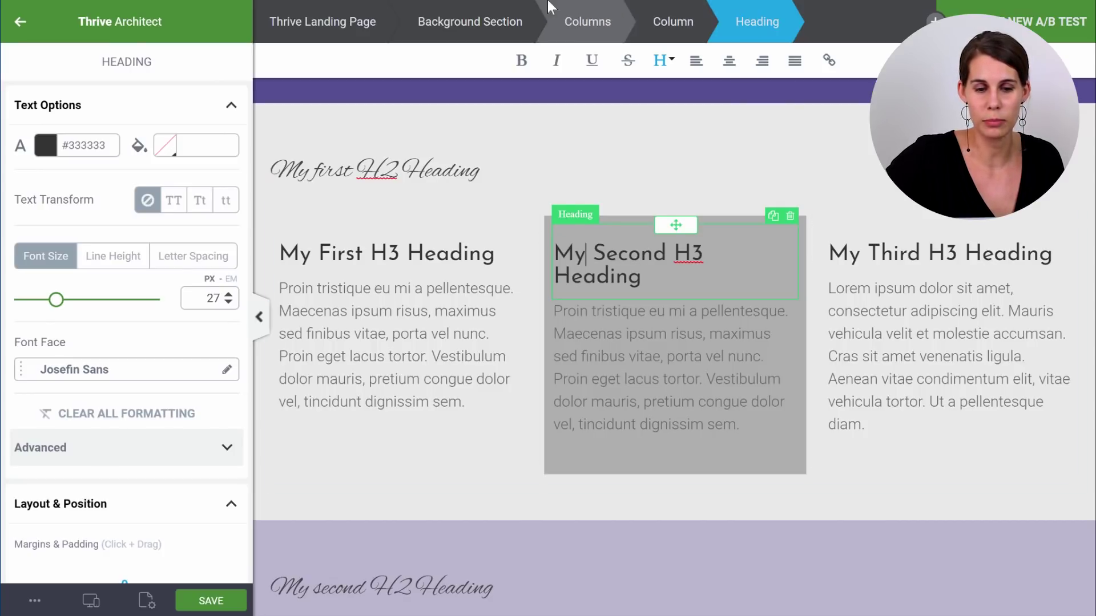
left_click(475, 28)
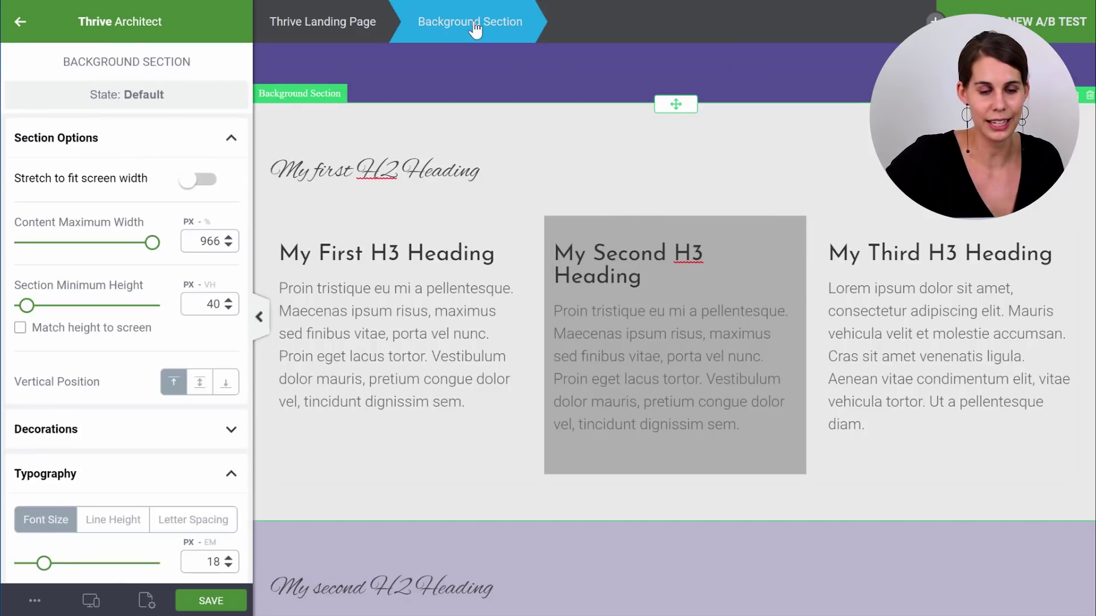
scroll(167, 241, "down", 5)
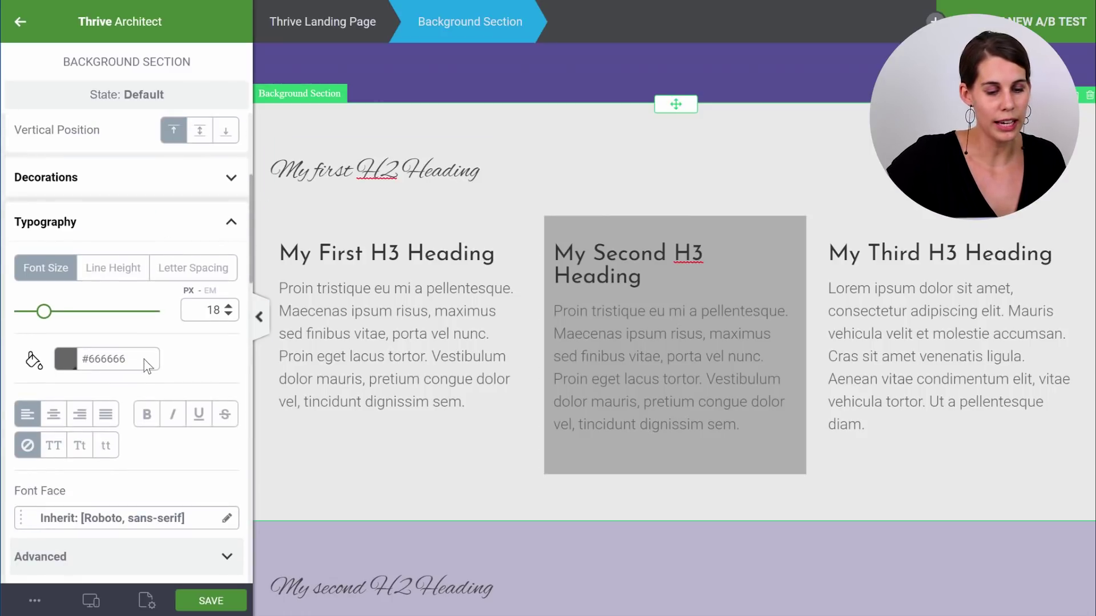
left_click(55, 419)
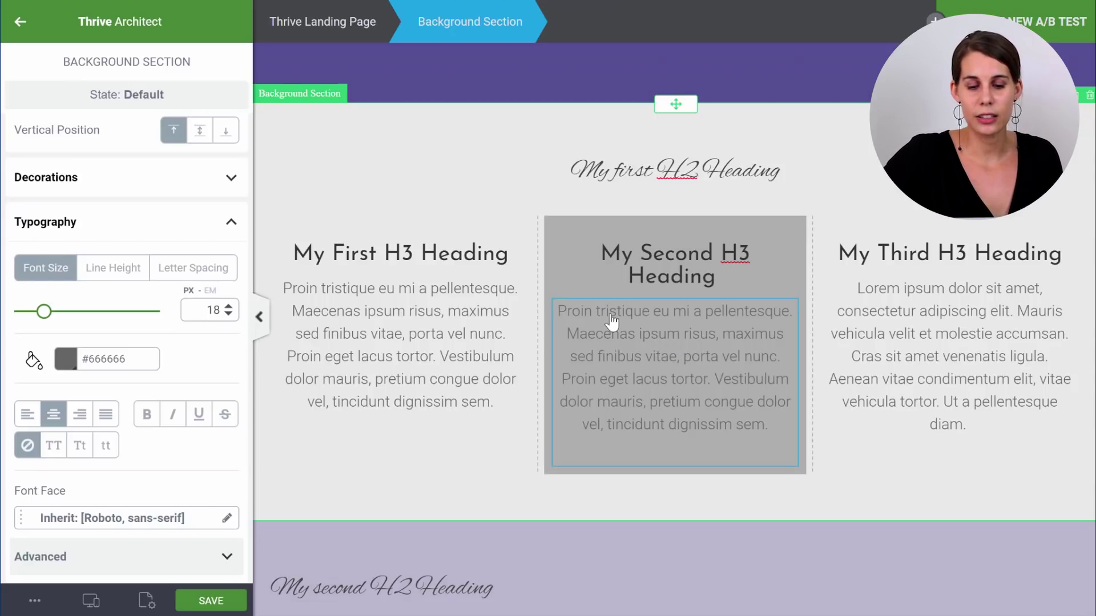
left_click(683, 278)
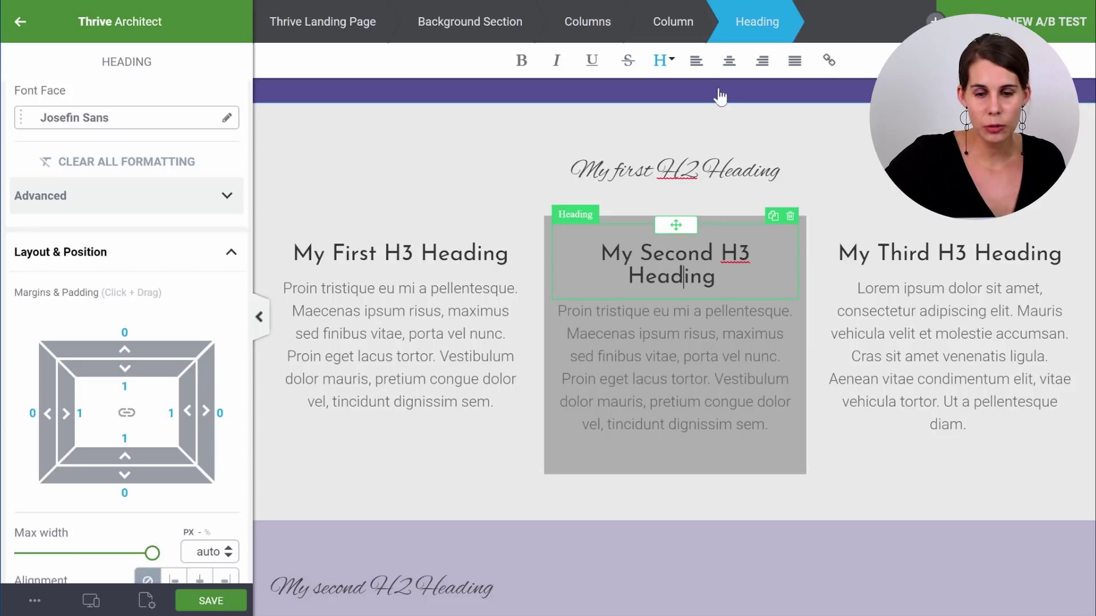
Step: Set the grey second column's text colour to the pale palette colour #dbdfeb
left_click(669, 23)
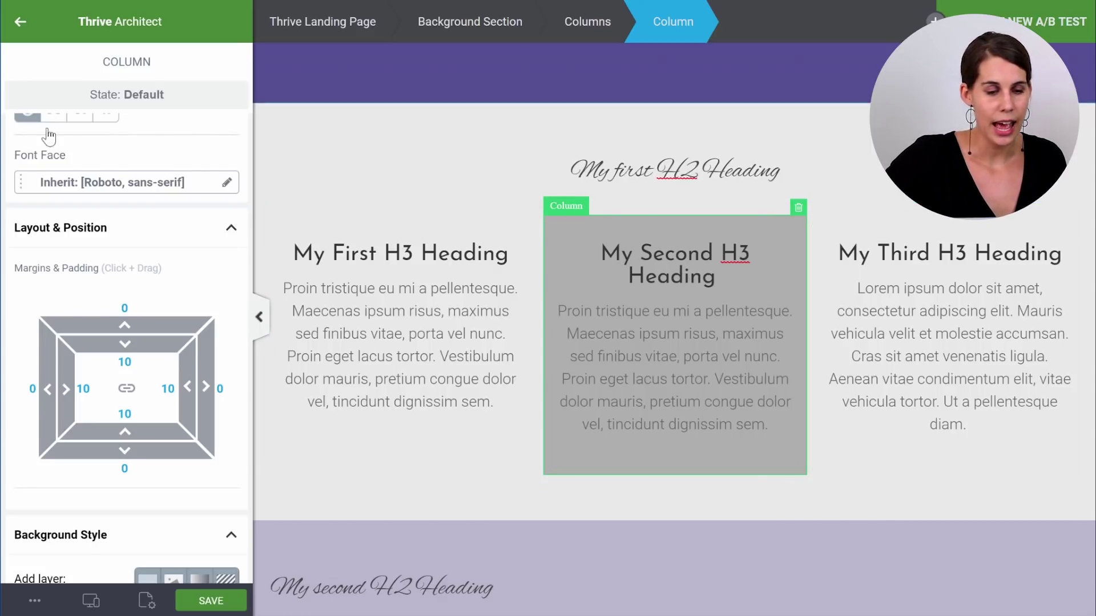
scroll(147, 224, "up", 3)
scroll(147, 225, "up", 2)
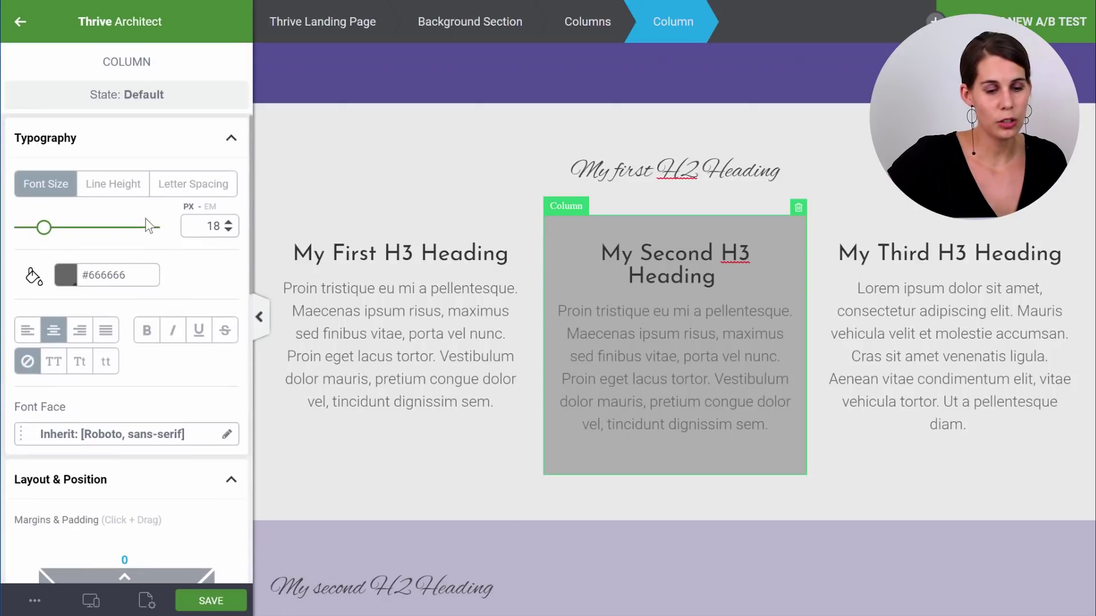
left_click(64, 272)
left_click(88, 355)
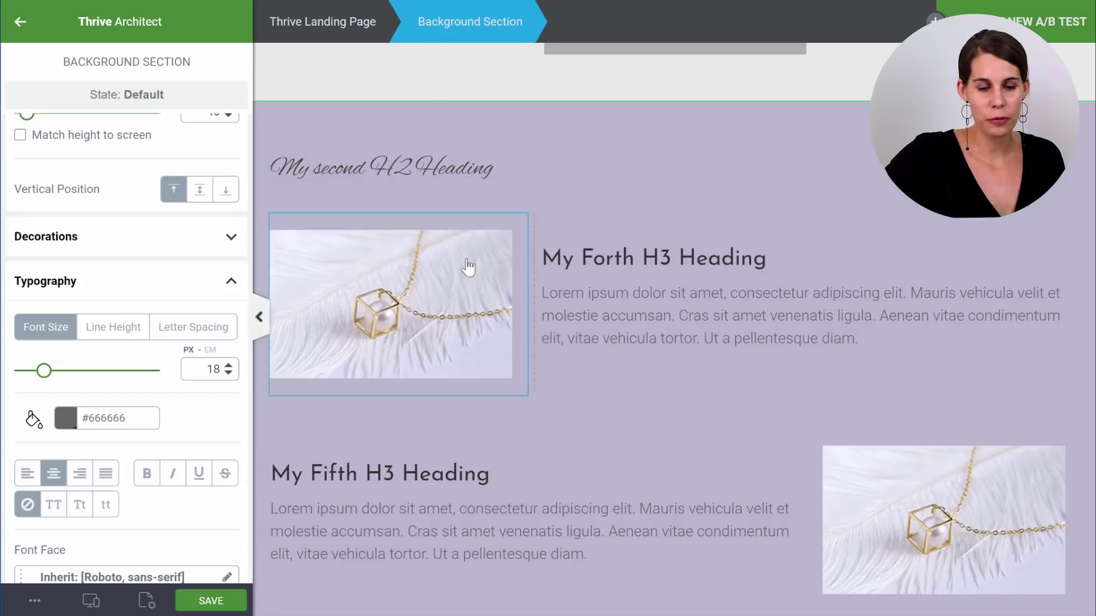
scroll(531, 142, "down", 2)
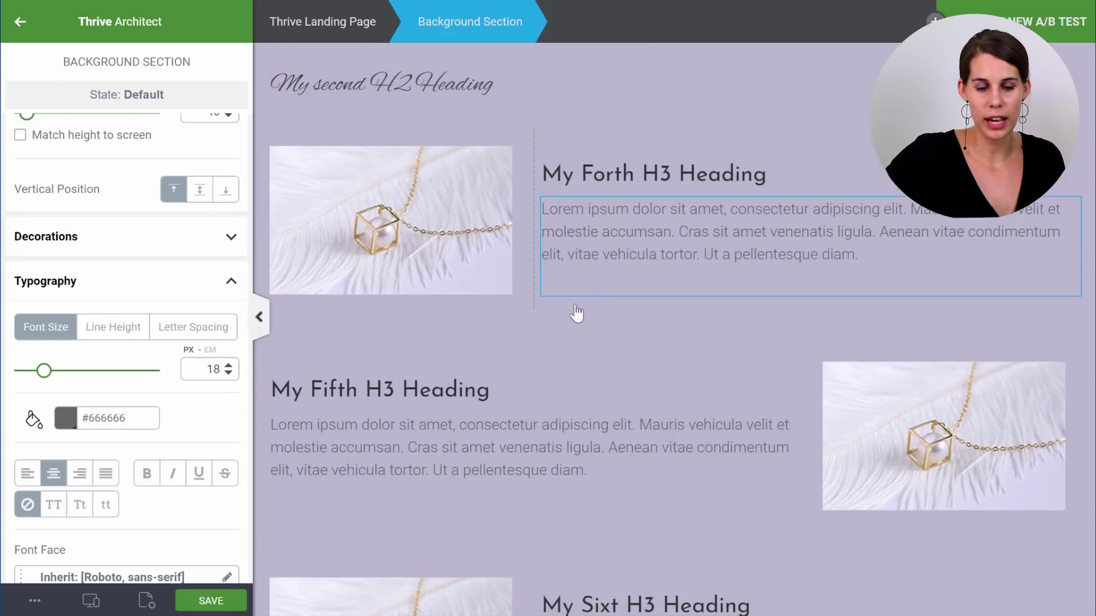
left_click(557, 329)
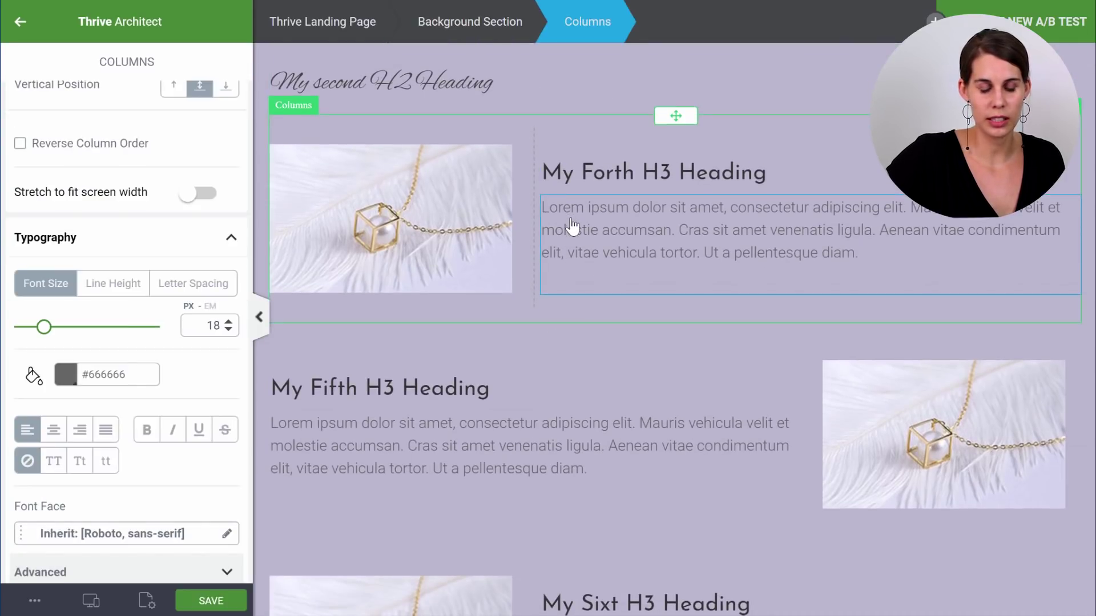
scroll(565, 319, "down", 5)
scroll(567, 321, "down", 5)
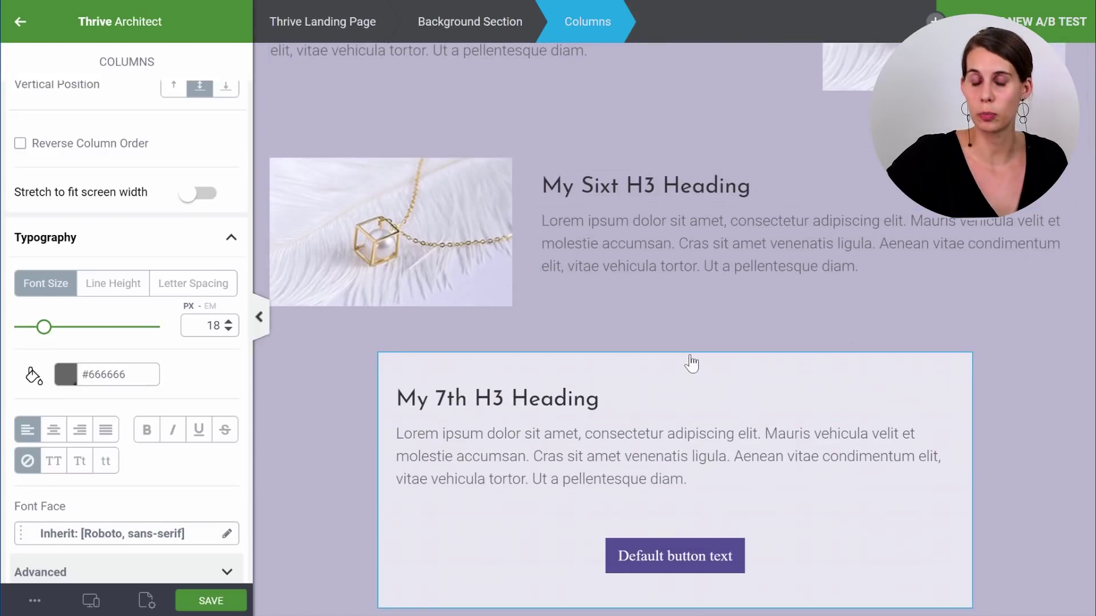
scroll(691, 363, "up", 12)
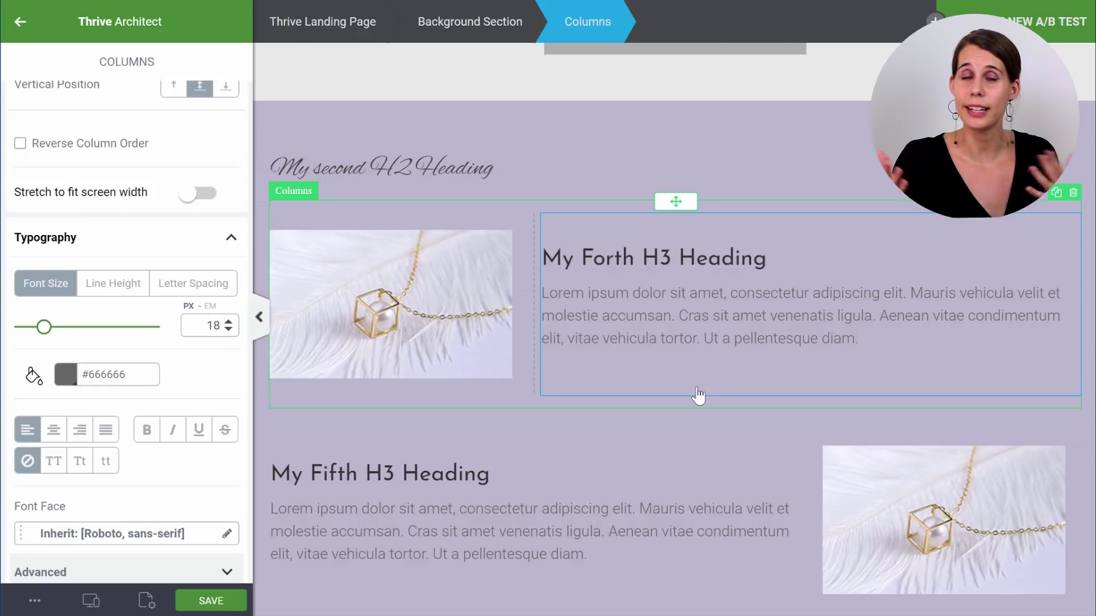
Step: Center the second H2 heading and all text in the My 7th H3 Heading content box
left_click(384, 162)
left_click(730, 61)
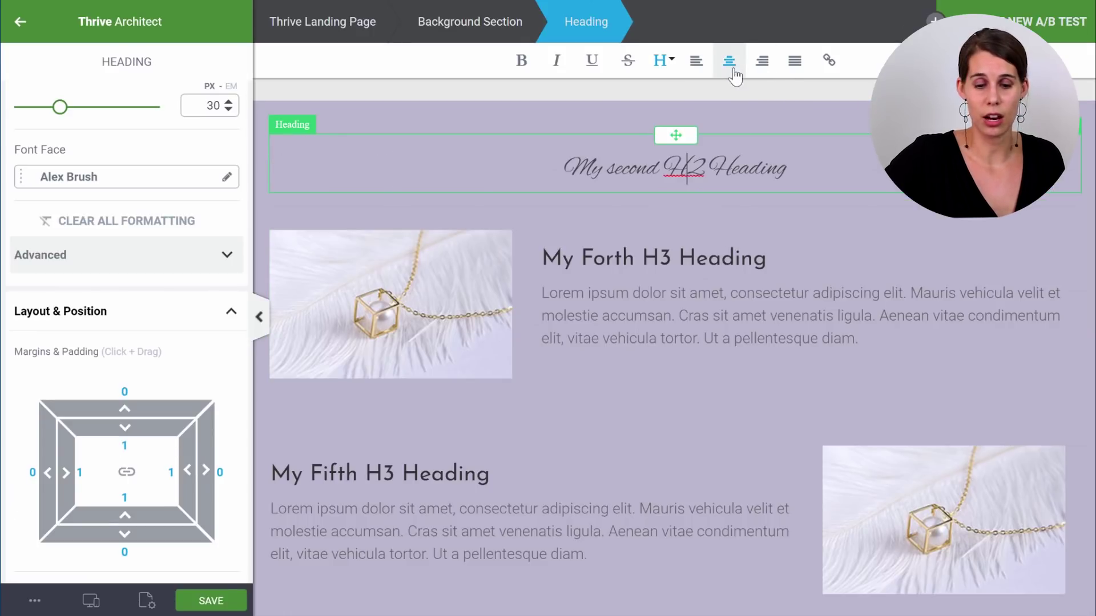
scroll(676, 284, "down", 10)
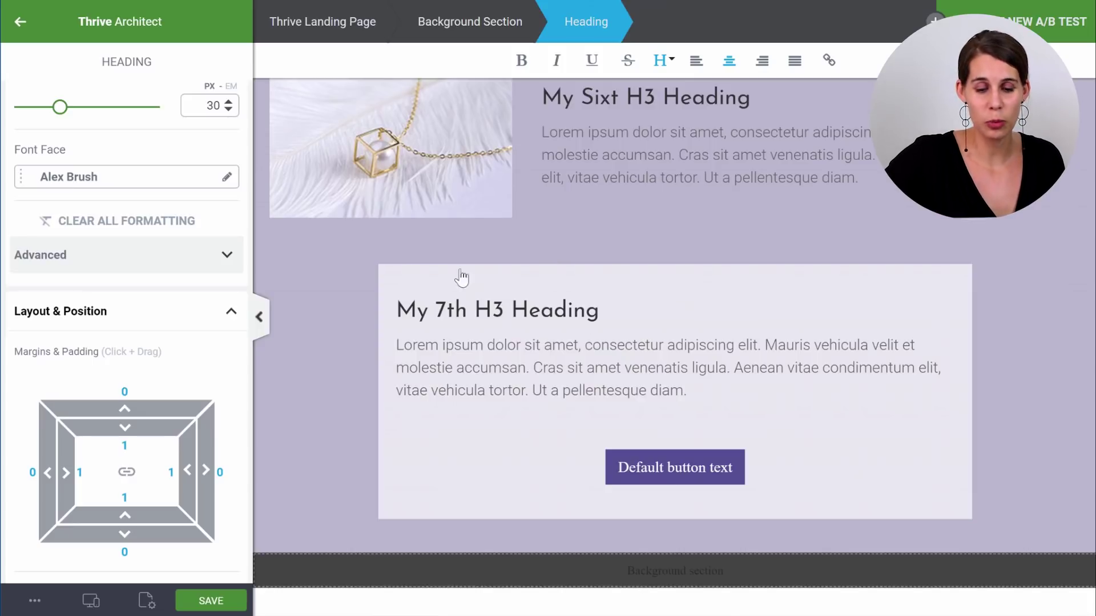
left_click(541, 284)
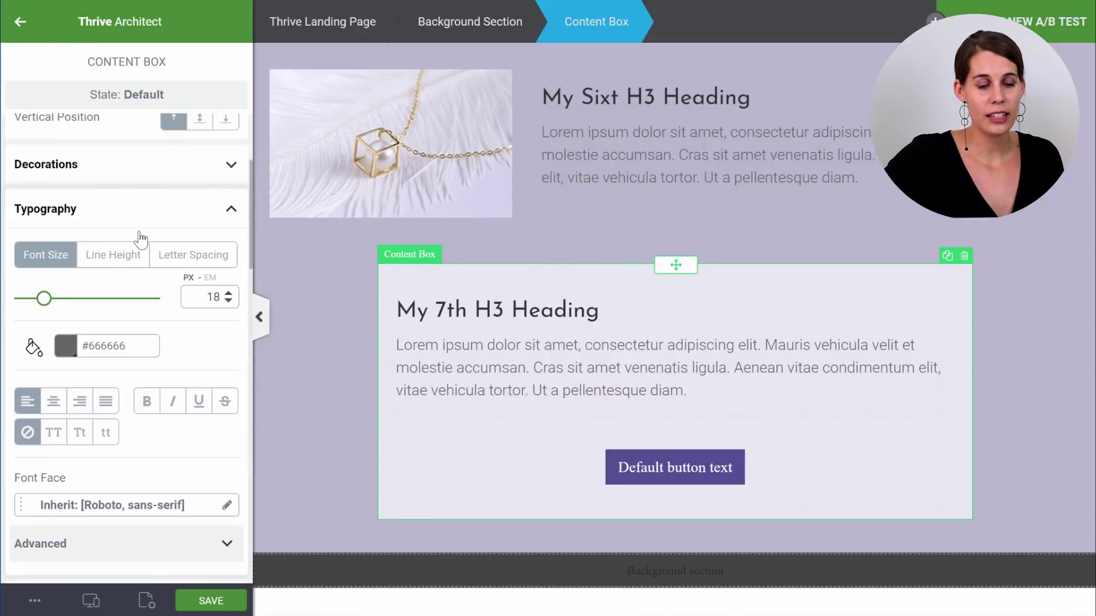
left_click(54, 401)
left_click(79, 402)
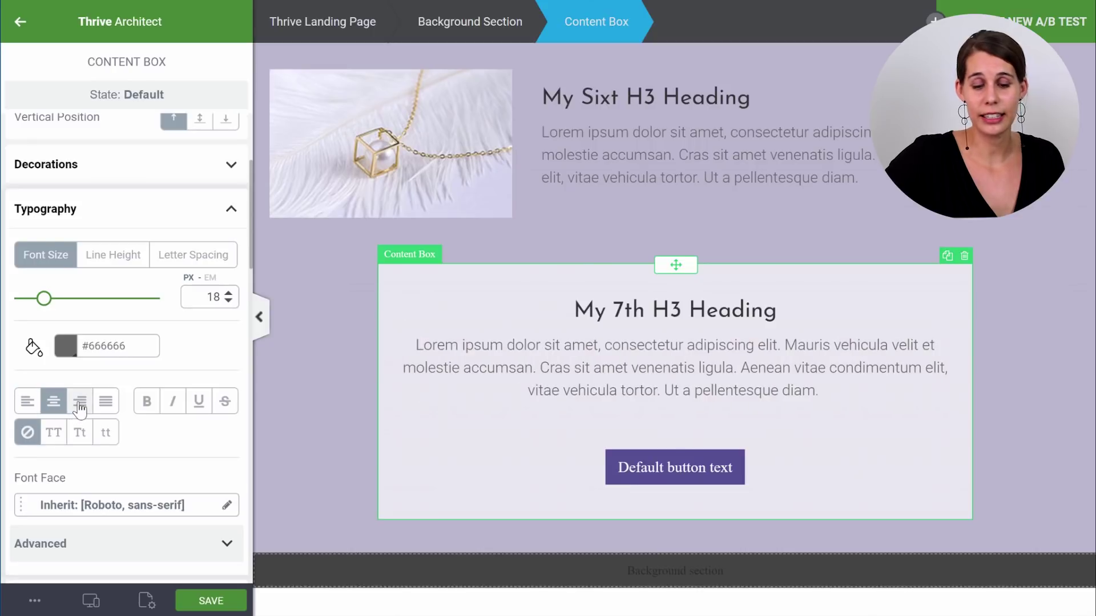
left_click(55, 402)
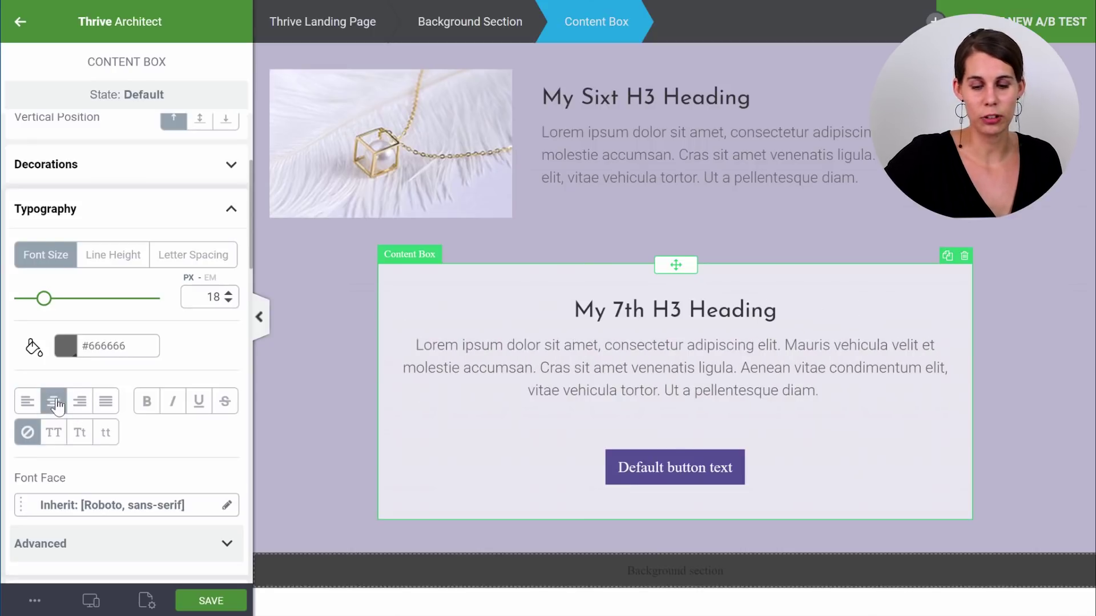